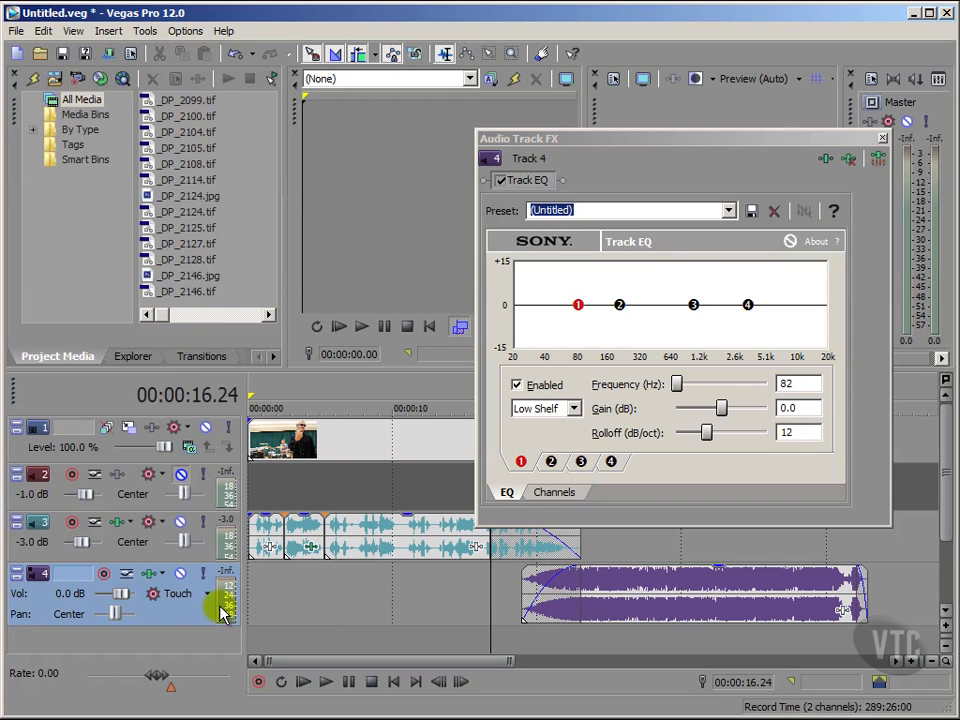
- Audition the mix from 00:00:13.03 into the track 4 music, resetting the Master clip indicator during playback before stopping
click(437, 527)
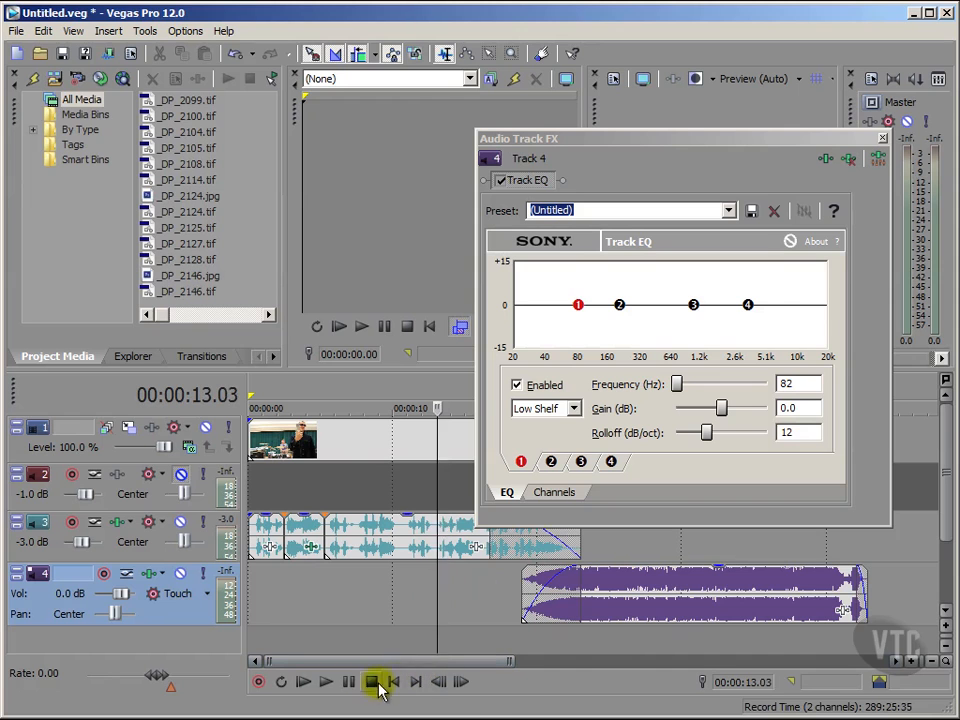
click(326, 681)
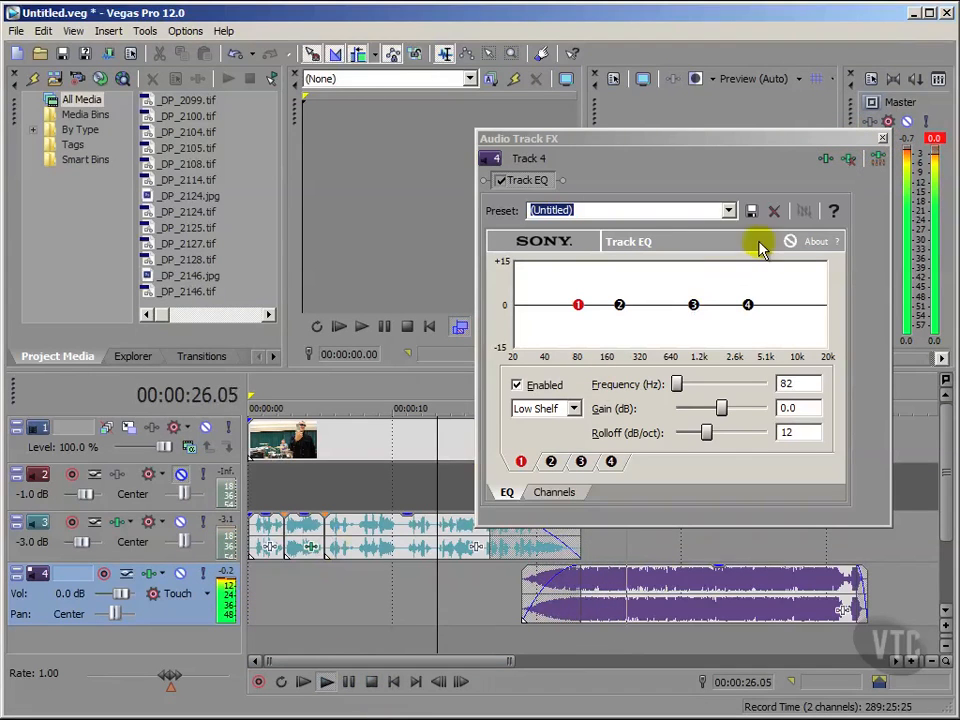
click(935, 140)
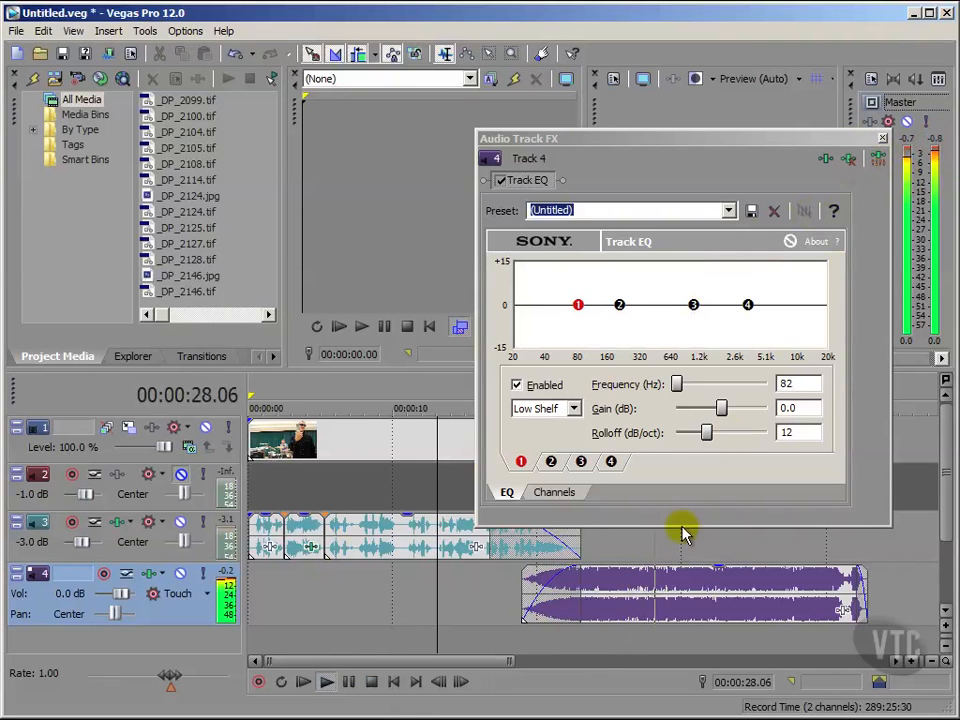
click(372, 682)
- Place the playback cursor at 00:00:18.11, just before the track 4 music clip, and solo track 4
click(500, 592)
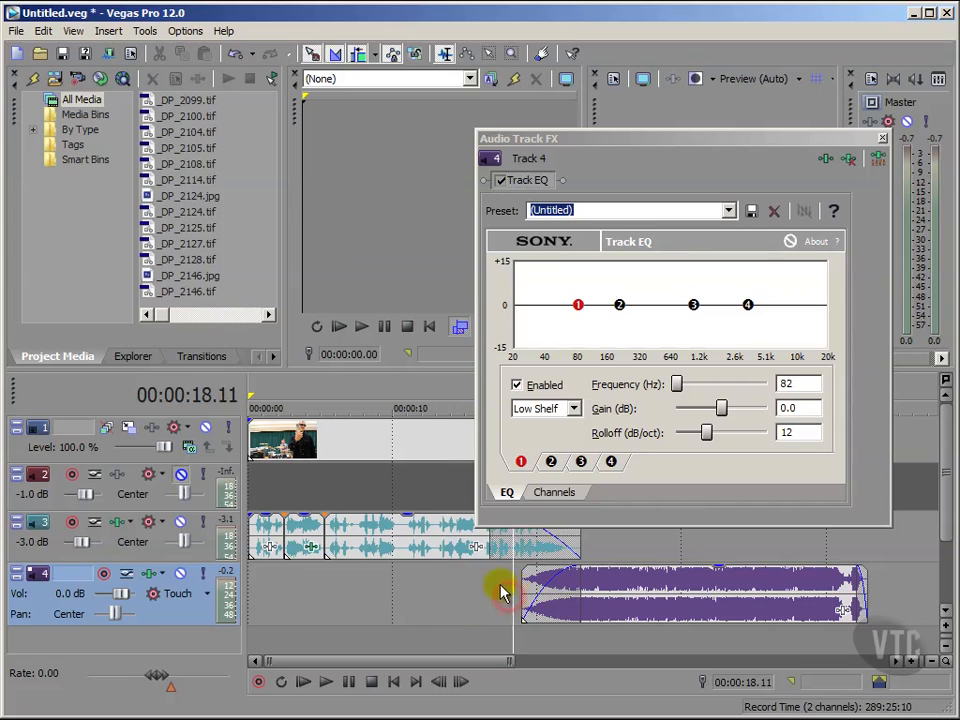
click(203, 577)
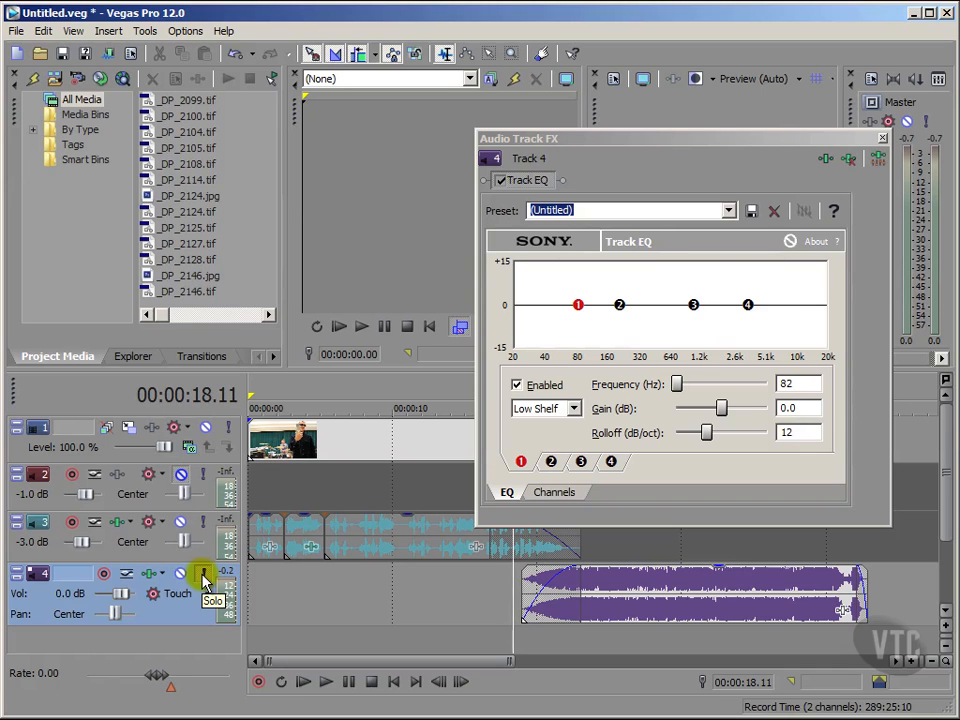
click(204, 577)
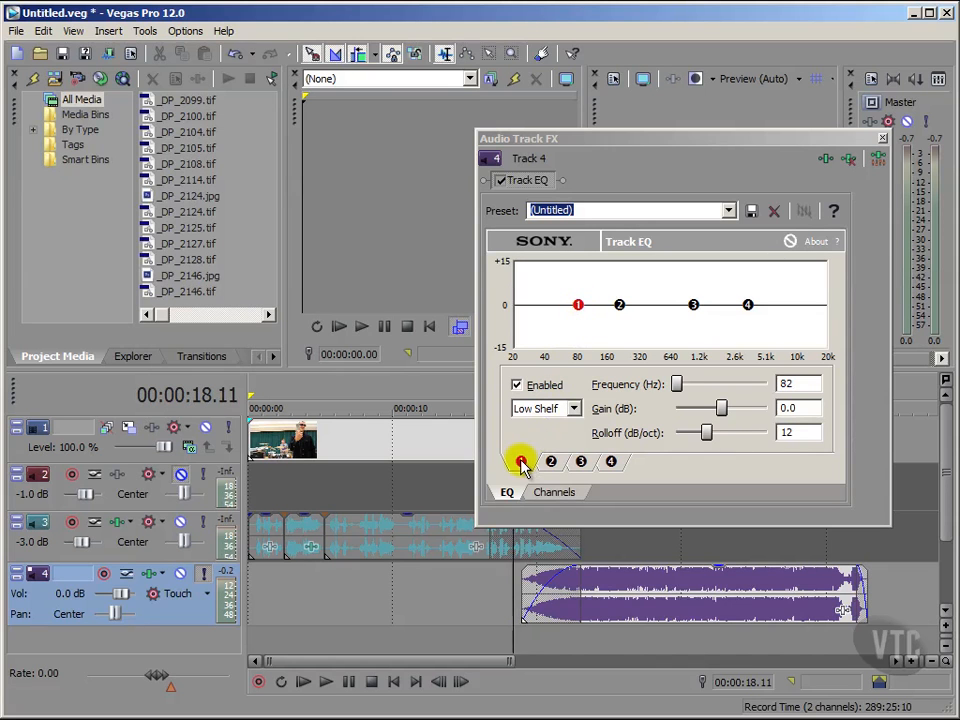
- Review the settings of Track EQ bands 2, 3 and 4, finishing on band 1
click(551, 461)
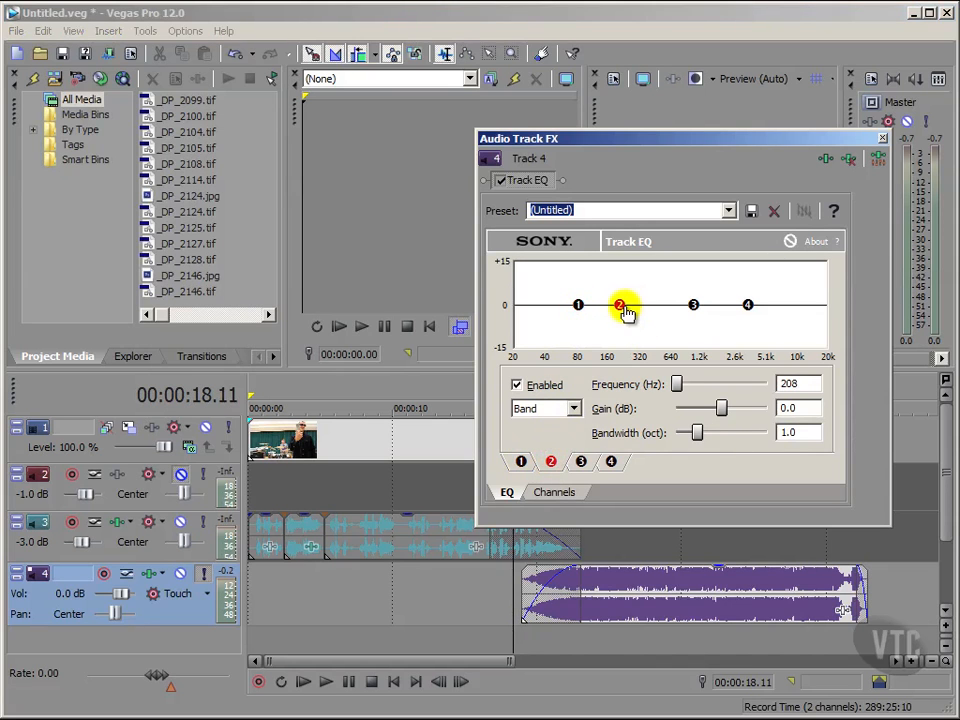
click(580, 462)
click(611, 463)
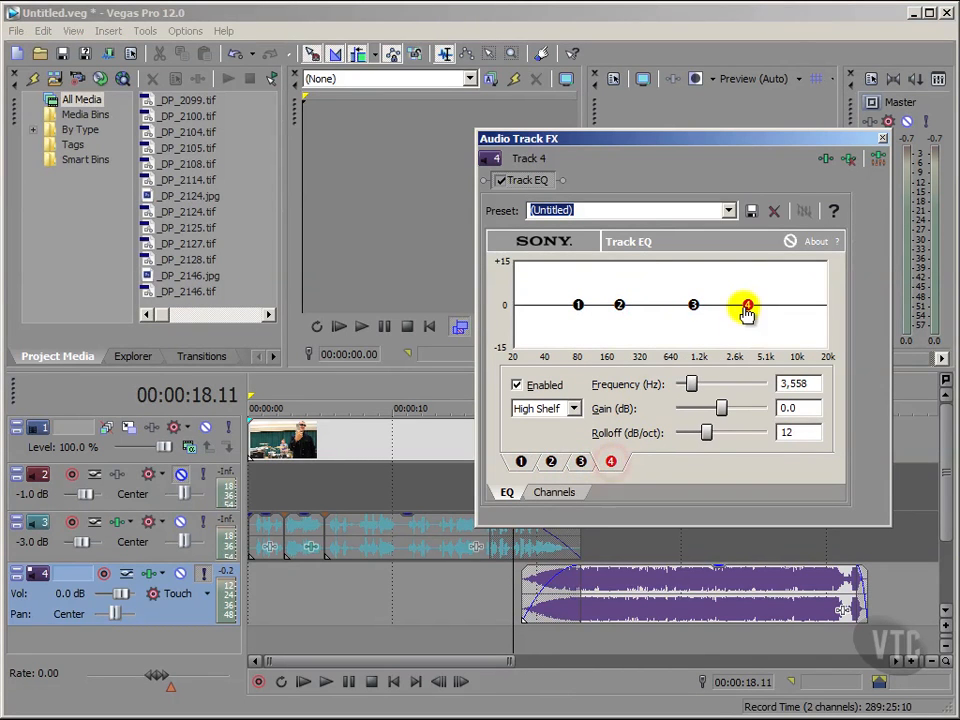
click(520, 462)
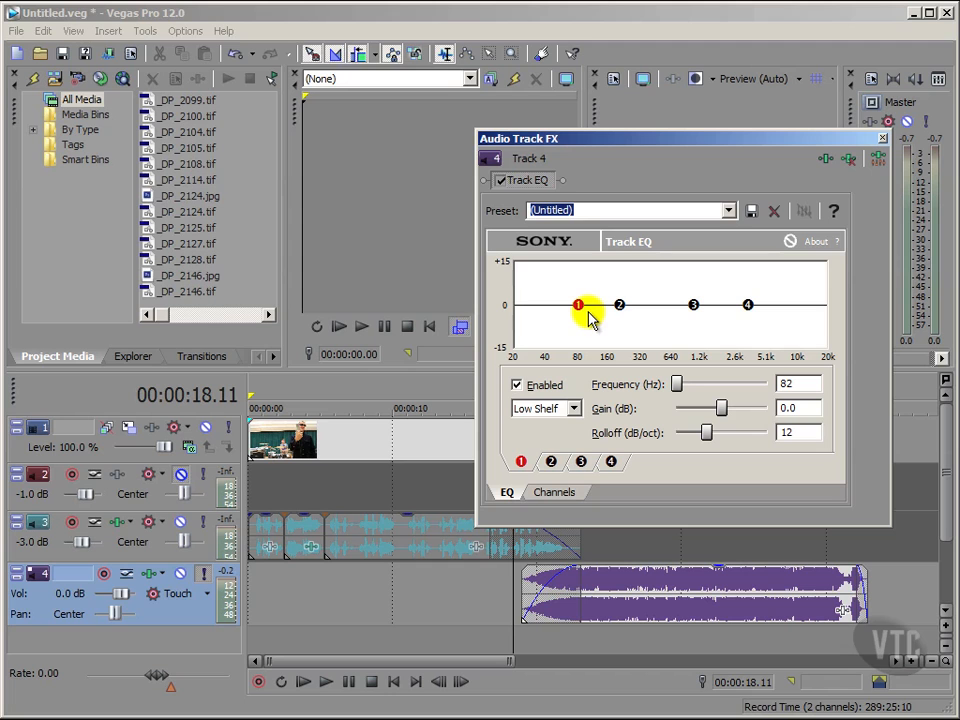
- Set the frequency of Track EQ band 1 to 40 Hz
mouse_move(578, 310)
mouse_down()
mouse_move(545, 311)
mouse_move(566, 305)
mouse_up()
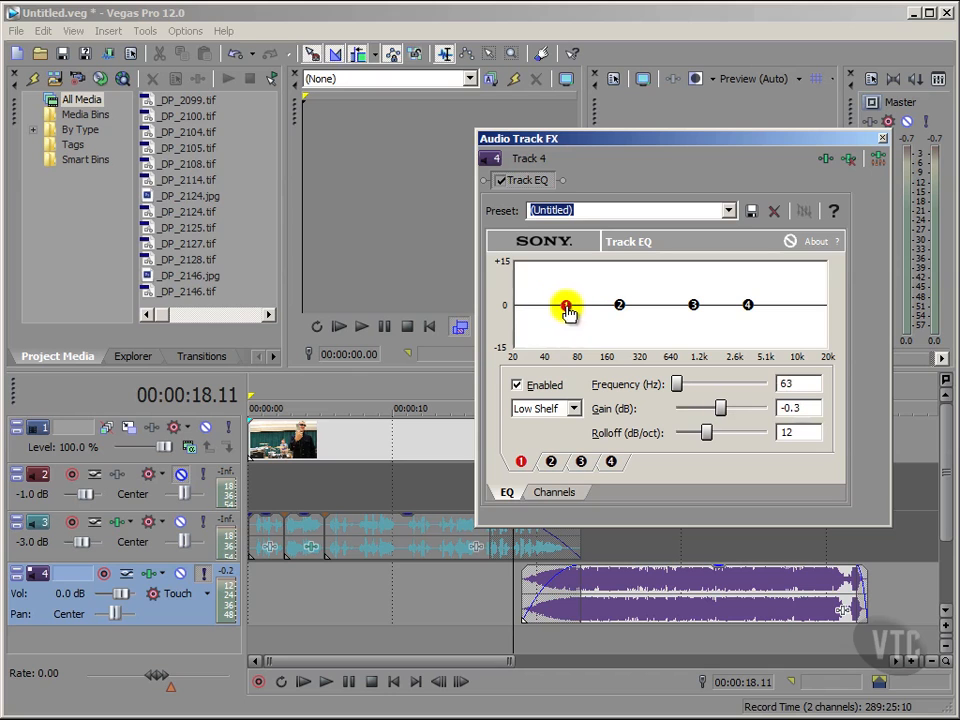
drag(680, 383, 684, 384)
click(794, 381)
key(BackSpace)
scroll(796, 381, down, 1)
scroll(801, 382, up, 1)
scroll(803, 383, down, 1)
scroll(803, 383, up, 1)
drag(813, 386, 779, 384)
text(40)
click(817, 384)
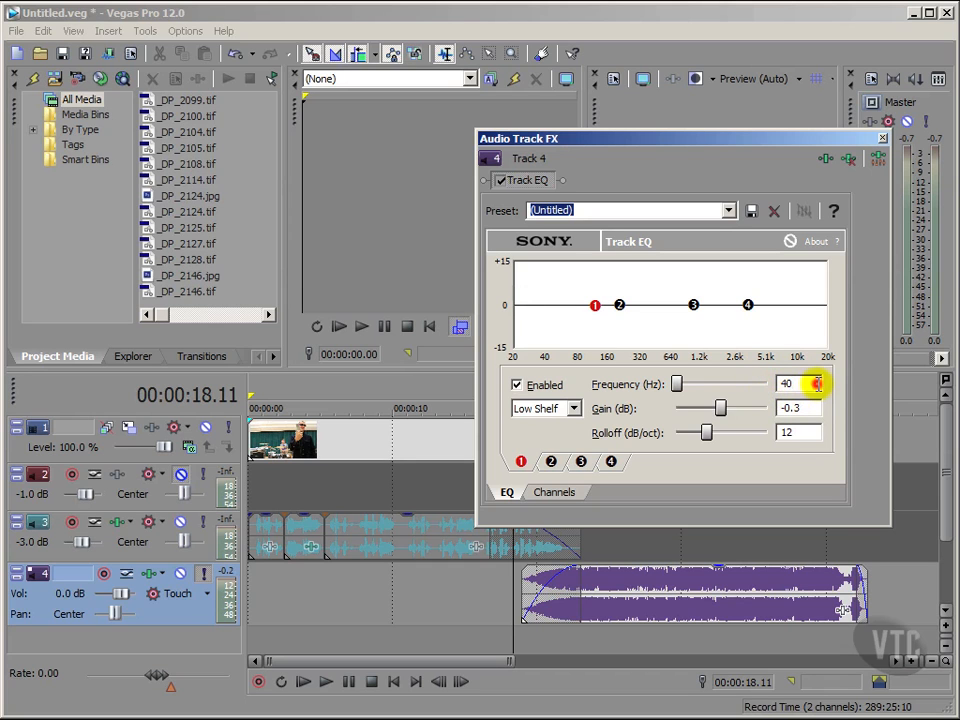
click(816, 407)
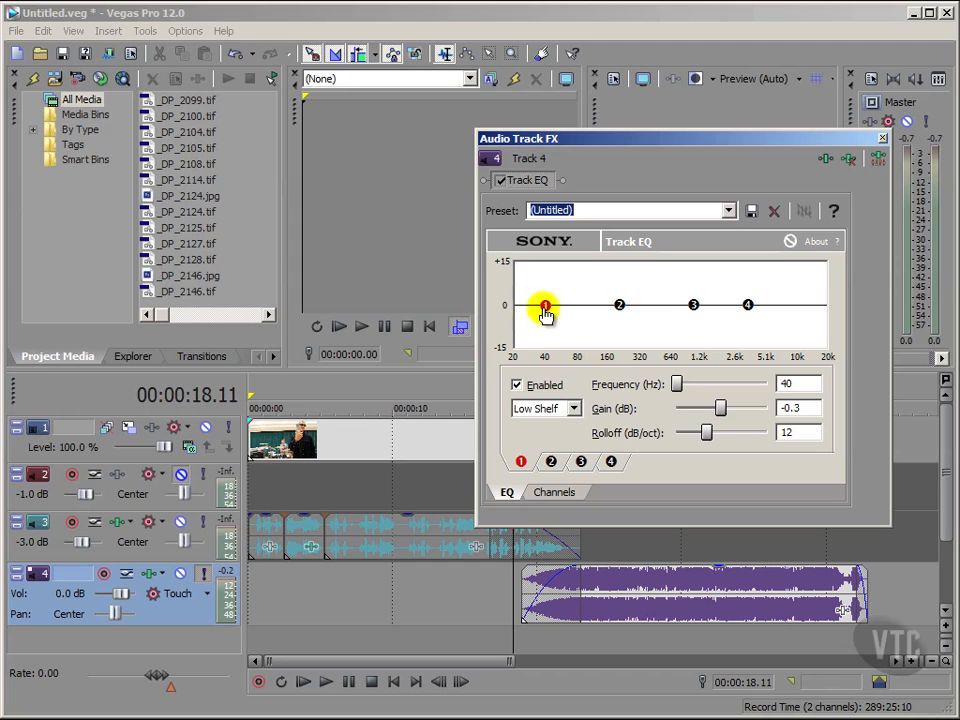
- Lower Track EQ band 1 to about -9.8 dB at 75 Hz and audition the soloed music
drag(545, 313, 577, 340)
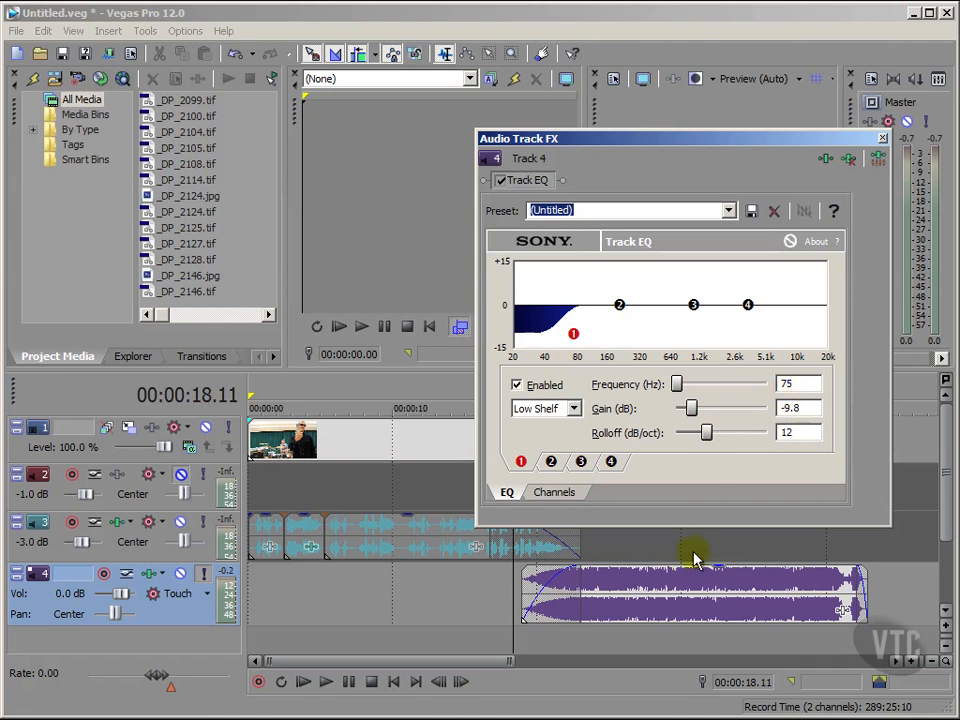
click(333, 684)
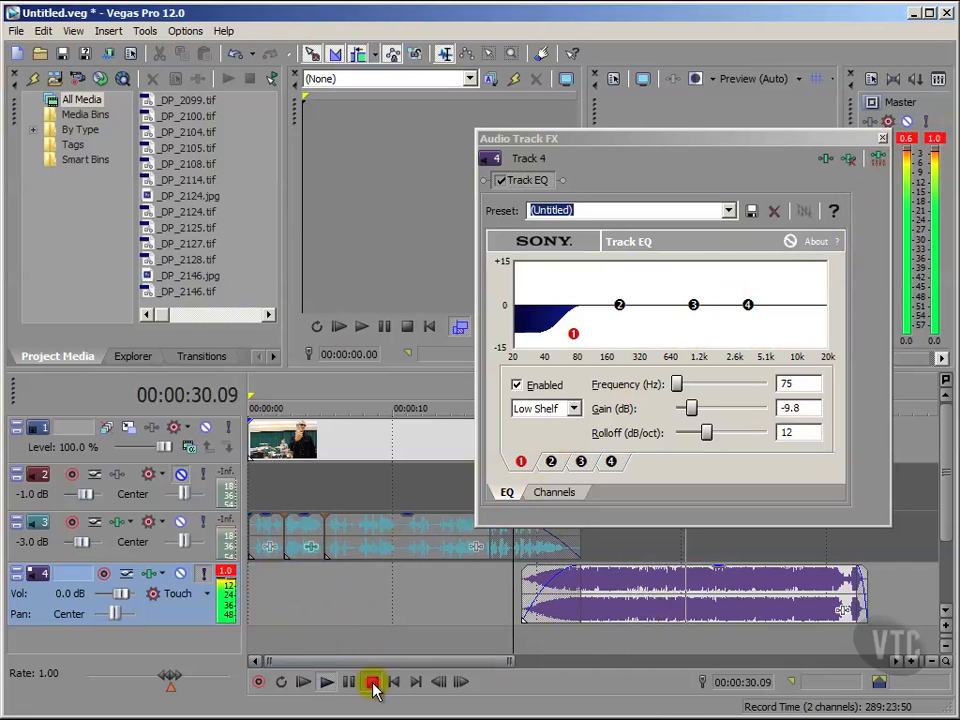
click(372, 682)
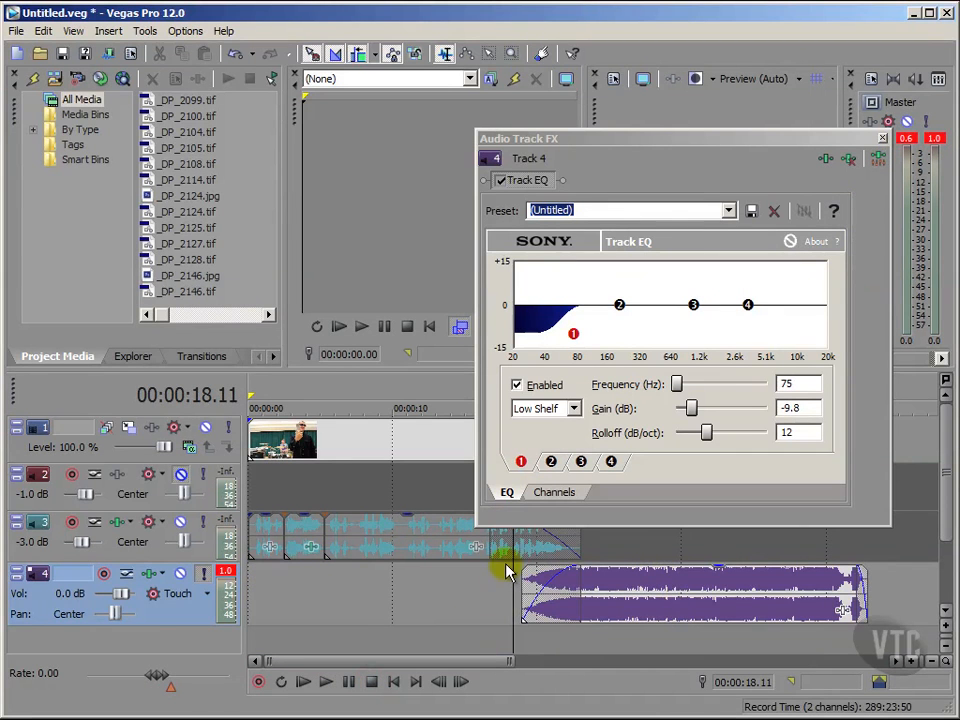
- Reset the clip indicators on the track 4 meter and both Master channels
click(227, 573)
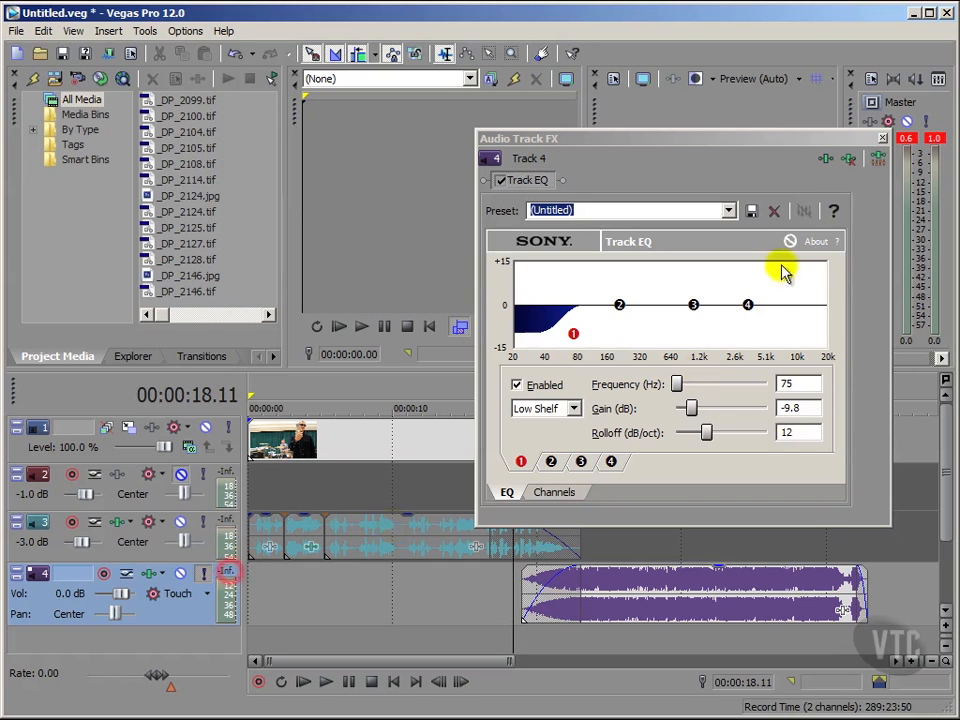
click(906, 138)
click(932, 139)
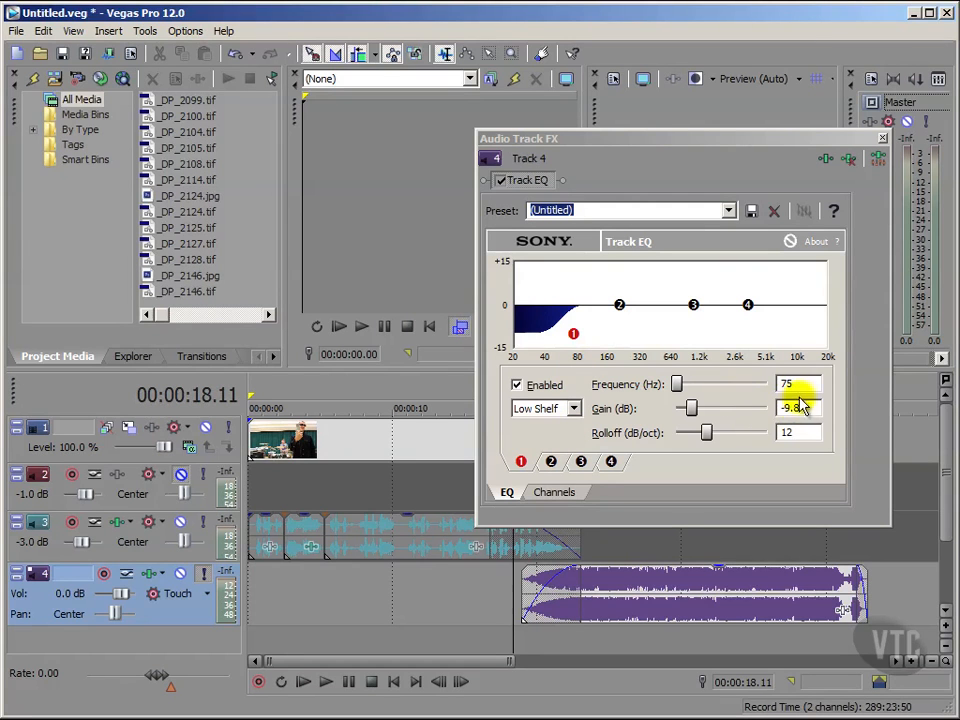
- Set the gain of Track EQ band 1 to 0 dB
drag(810, 407, 762, 408)
text(0)
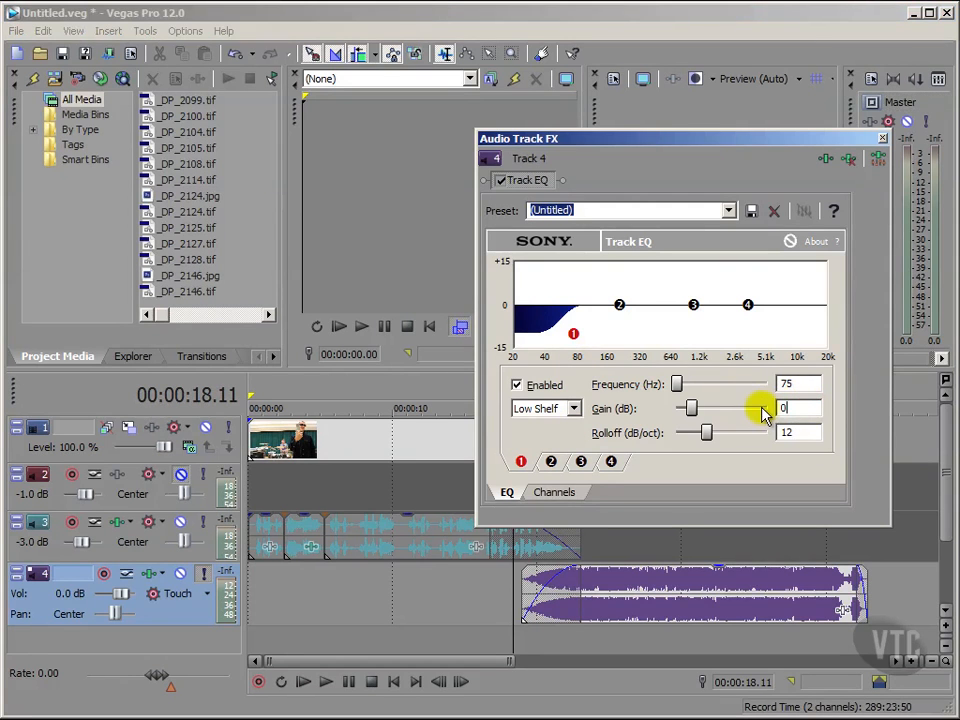
click(796, 381)
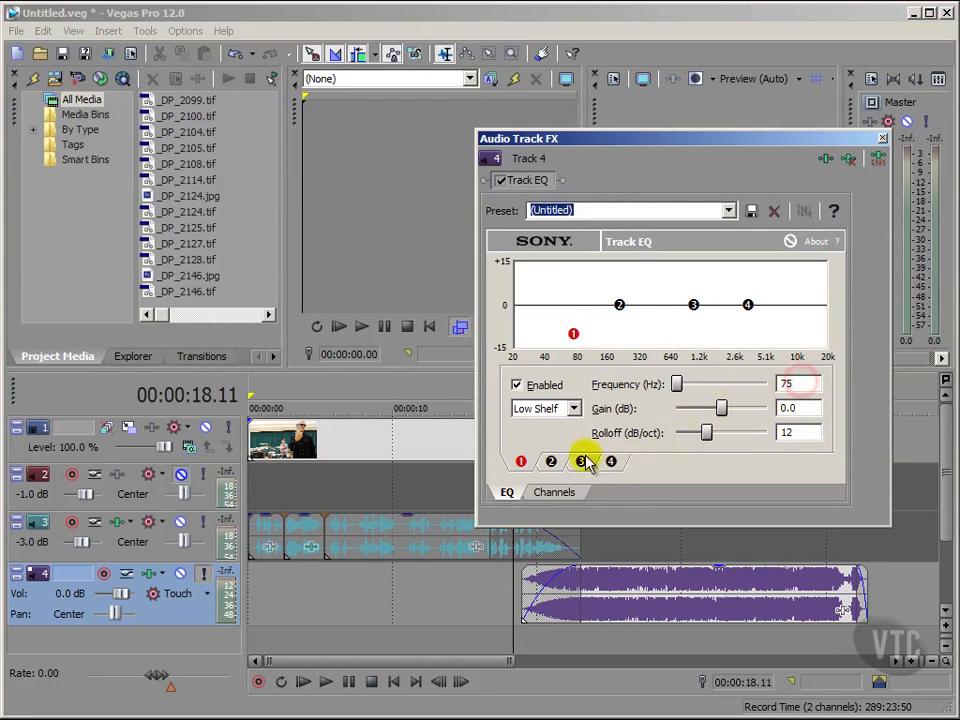
- Shape Track EQ band 2 as a wide cut of about -3.9 dB at 291 Hz with a bandwidth of 4.0 octaves
click(553, 463)
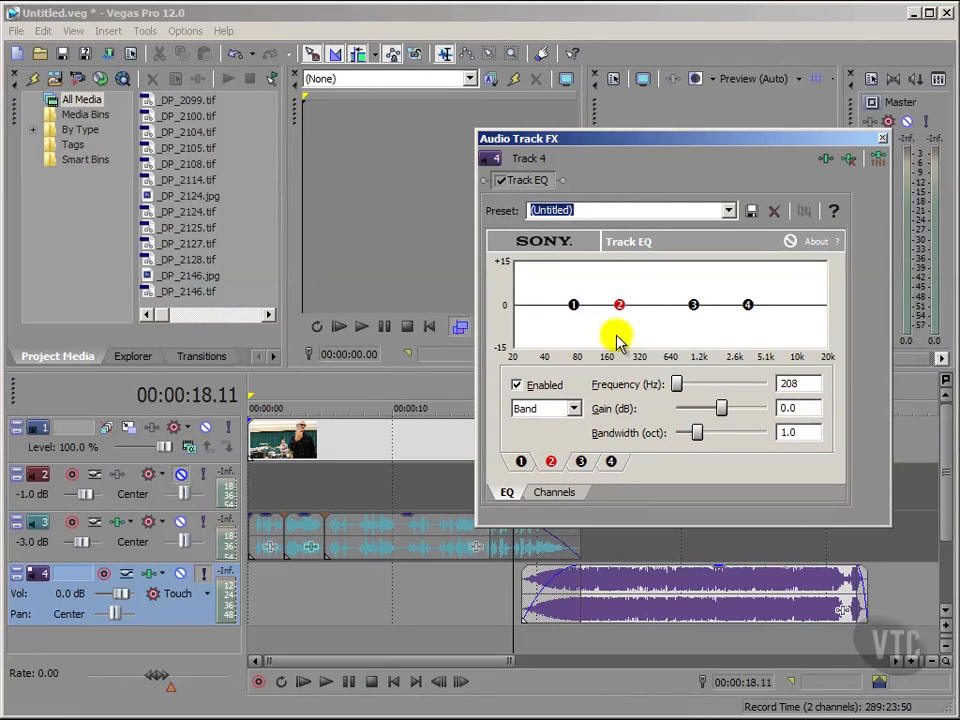
drag(621, 311, 627, 335)
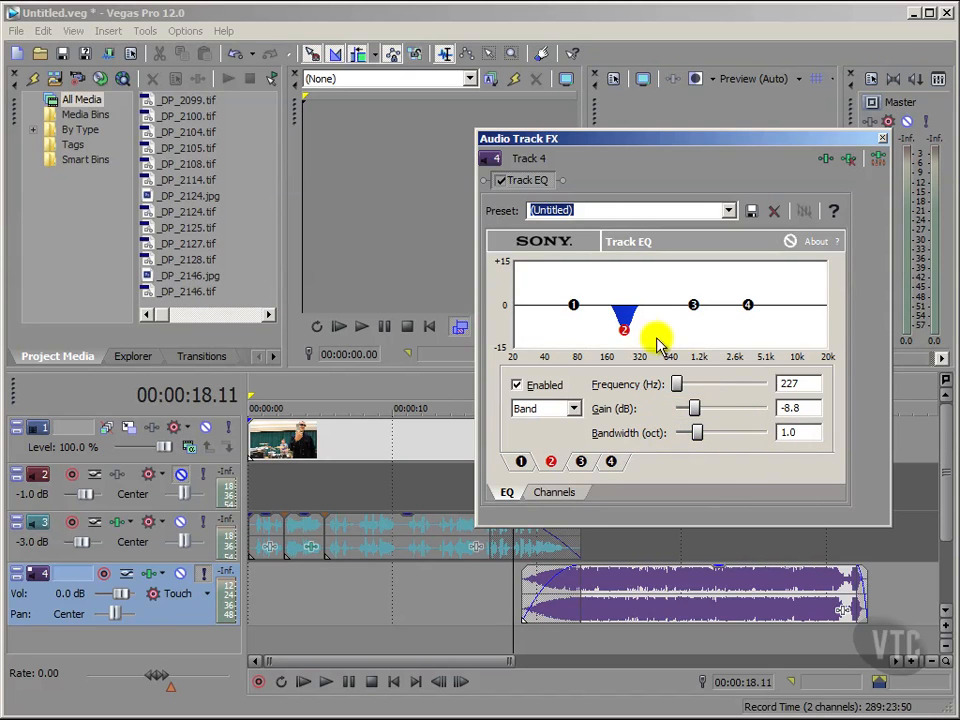
drag(699, 435, 743, 433)
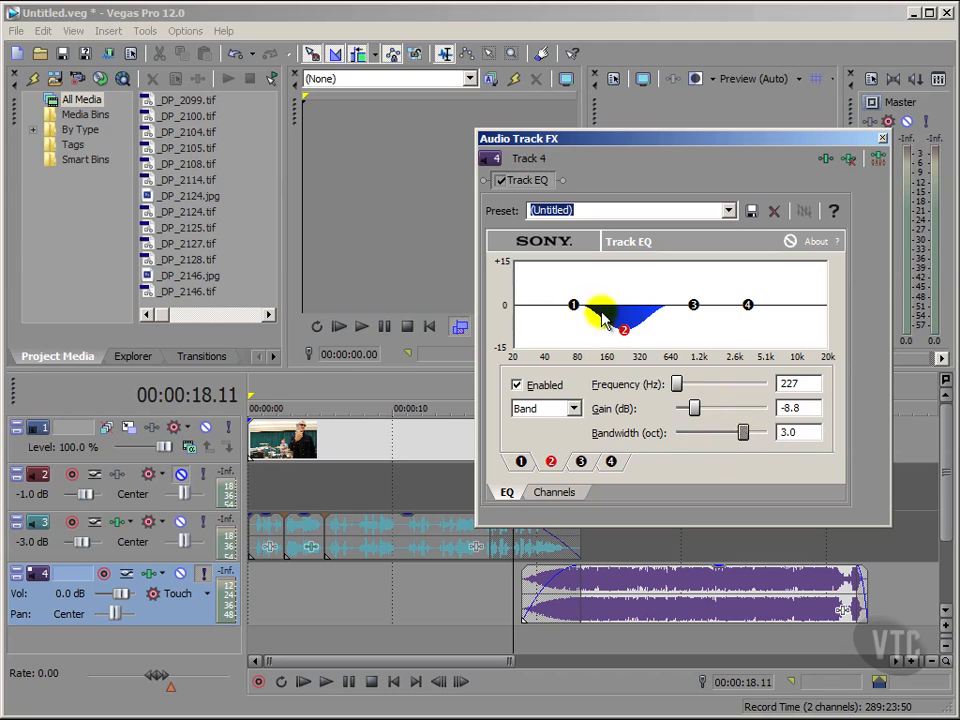
drag(626, 337, 636, 319)
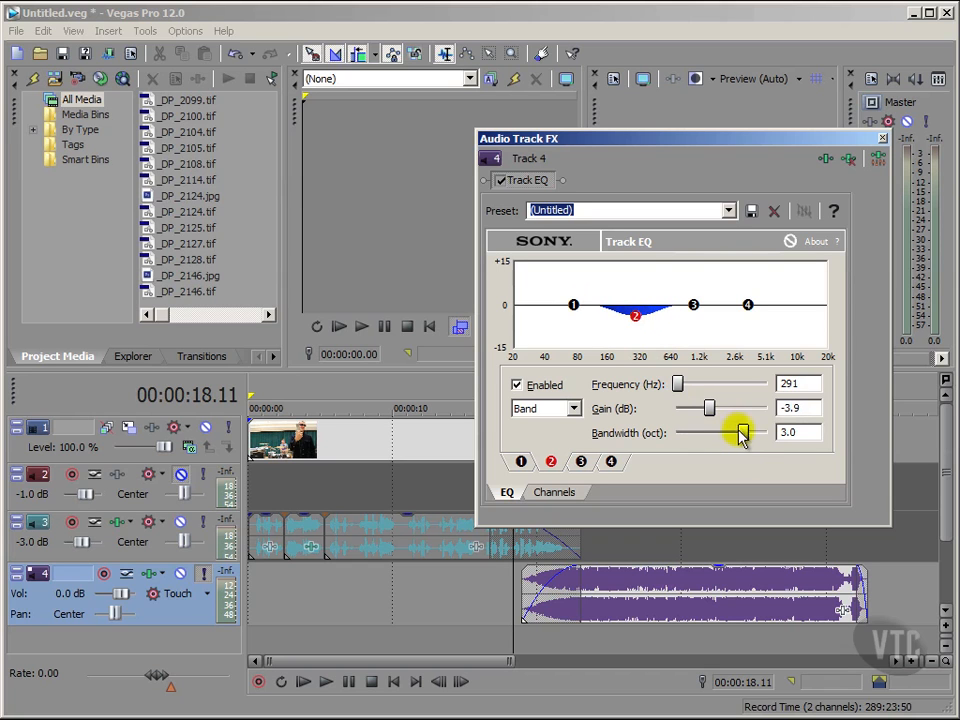
drag(742, 433, 778, 432)
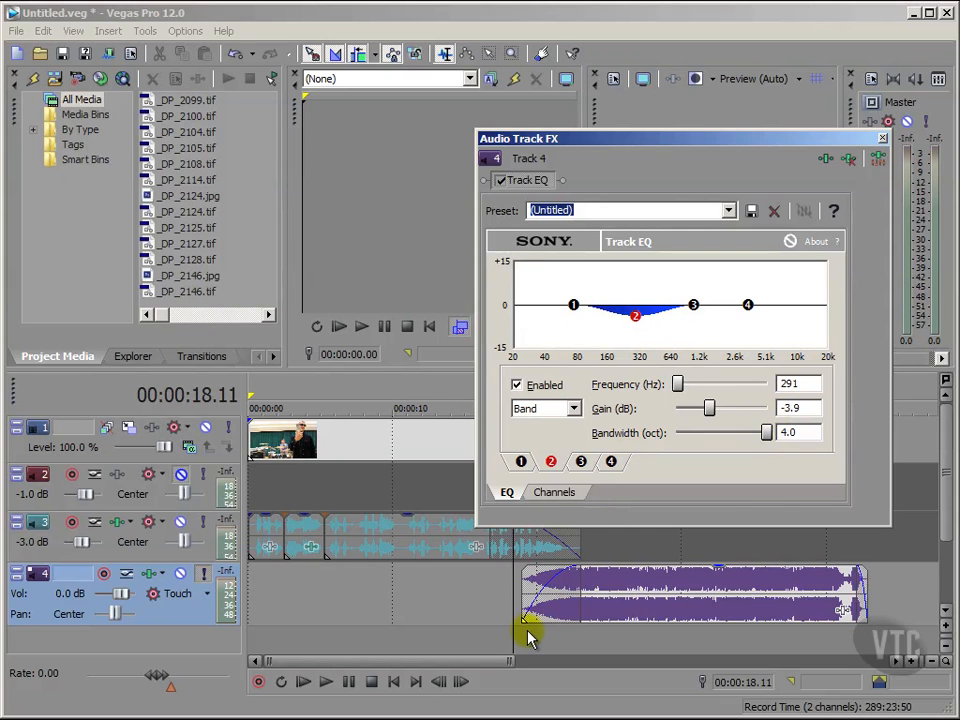
- While the soloed music plays, lower EQ band 1 to about -3.6 dB at 74 Hz and reset the track and Master clip indicators
click(328, 682)
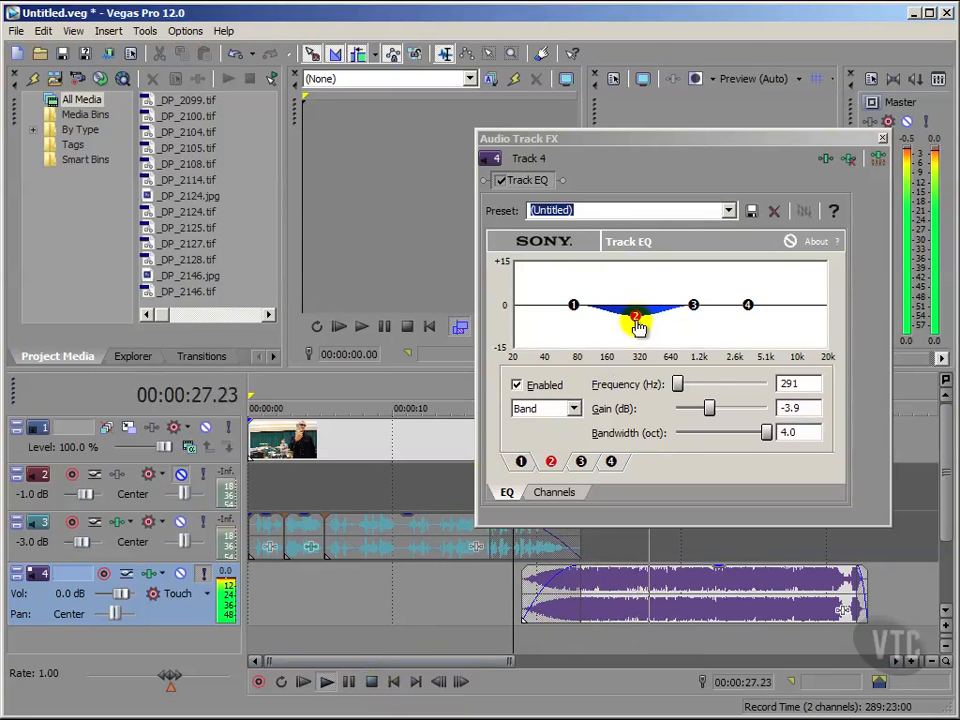
drag(574, 305, 574, 309)
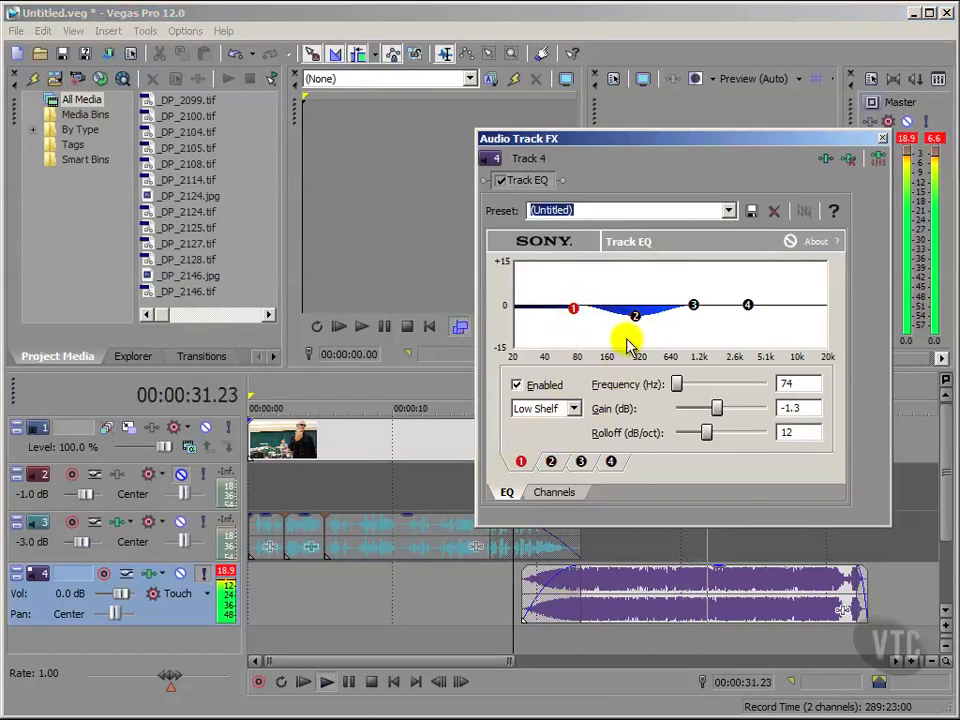
drag(575, 309, 573, 316)
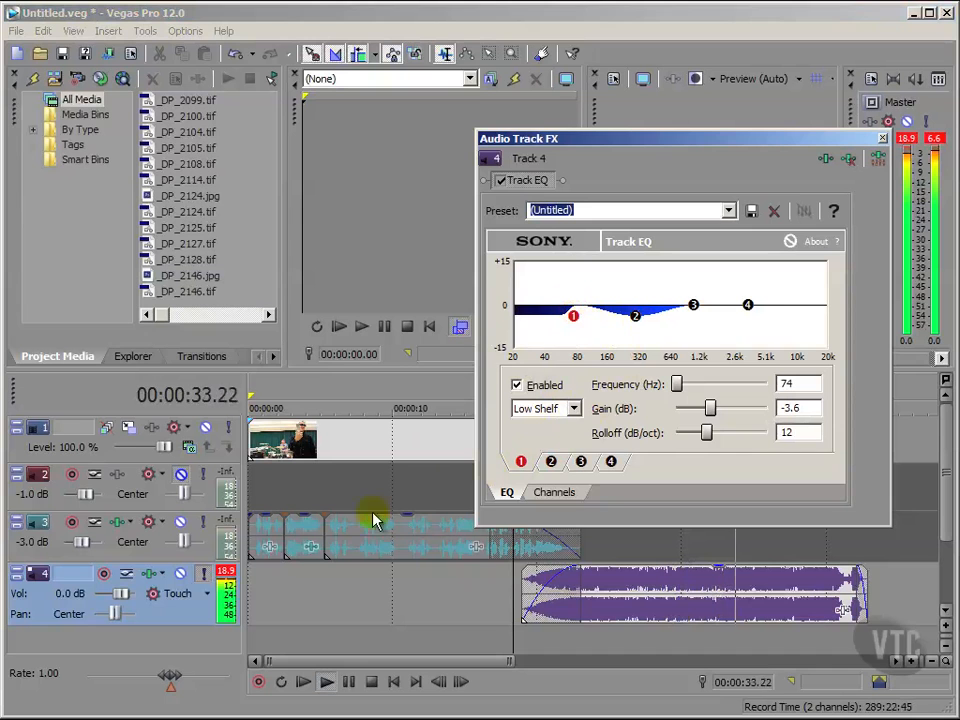
click(227, 572)
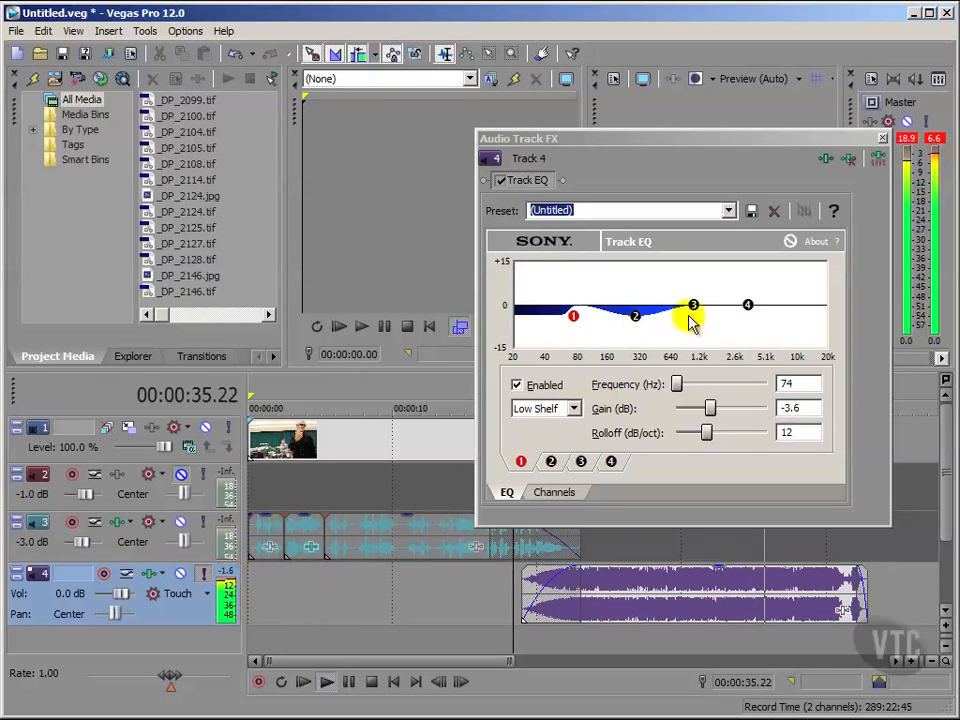
click(908, 141)
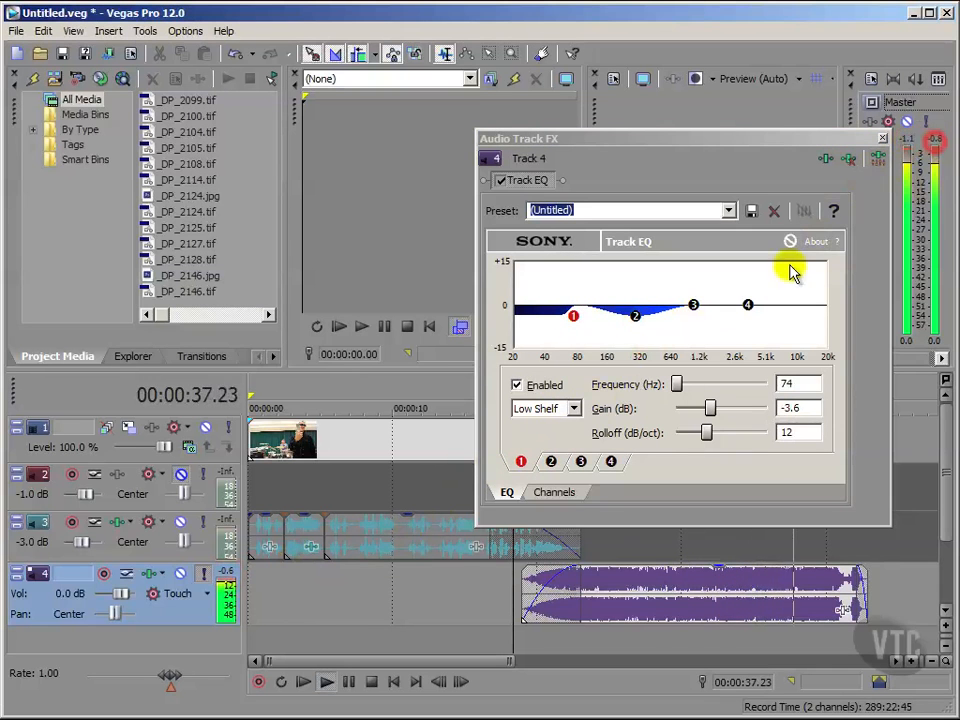
- Lower Track EQ band 1 further to about -9.5 dB at 80 Hz and stop playback
drag(573, 318, 579, 340)
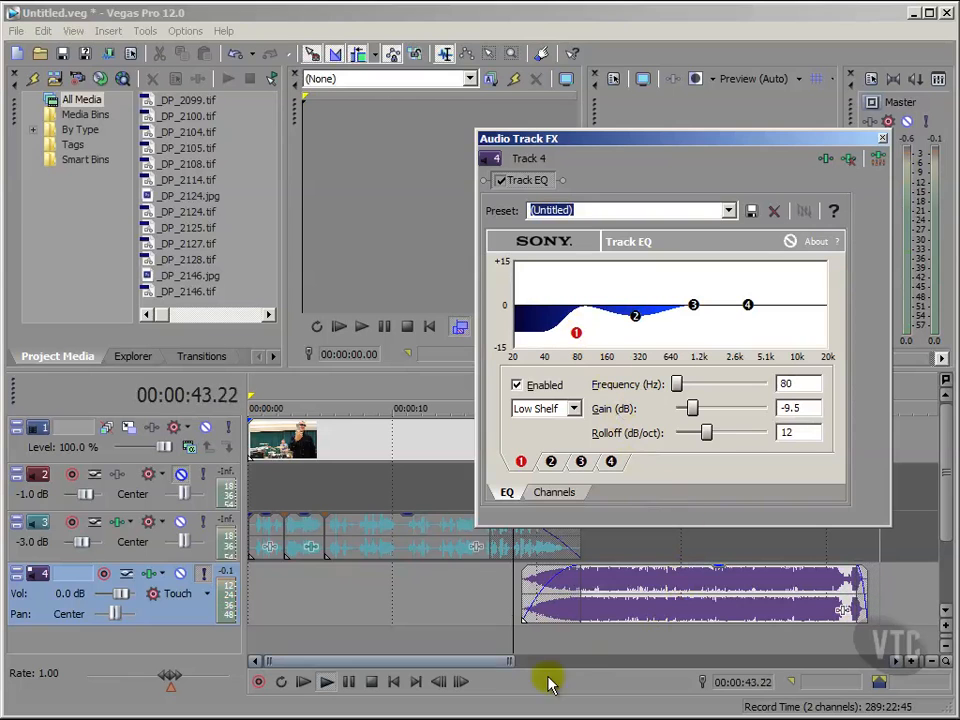
click(369, 686)
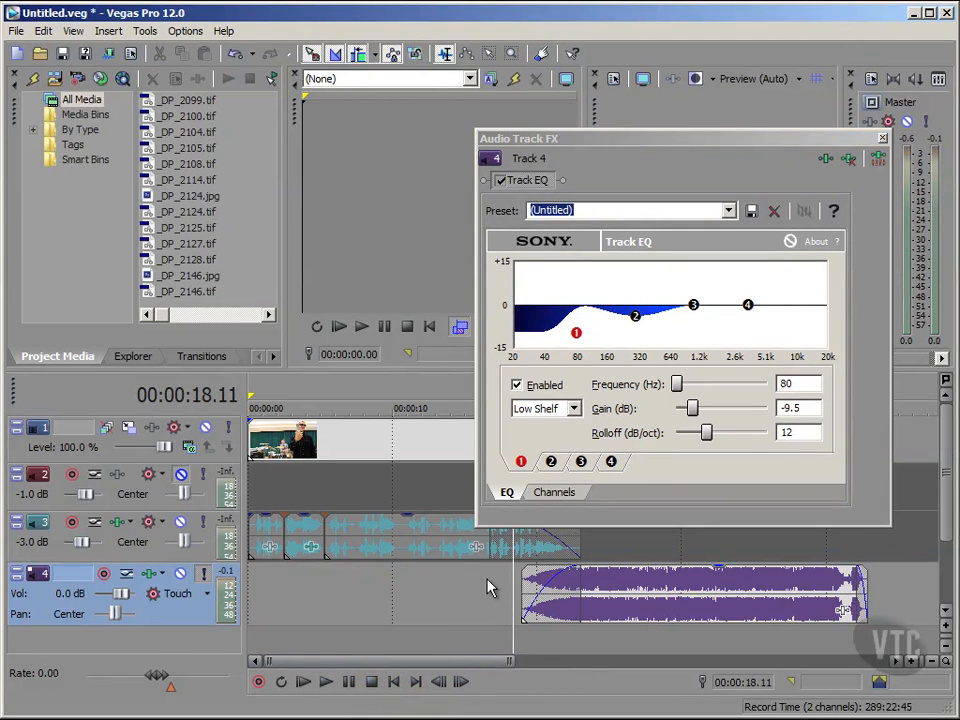